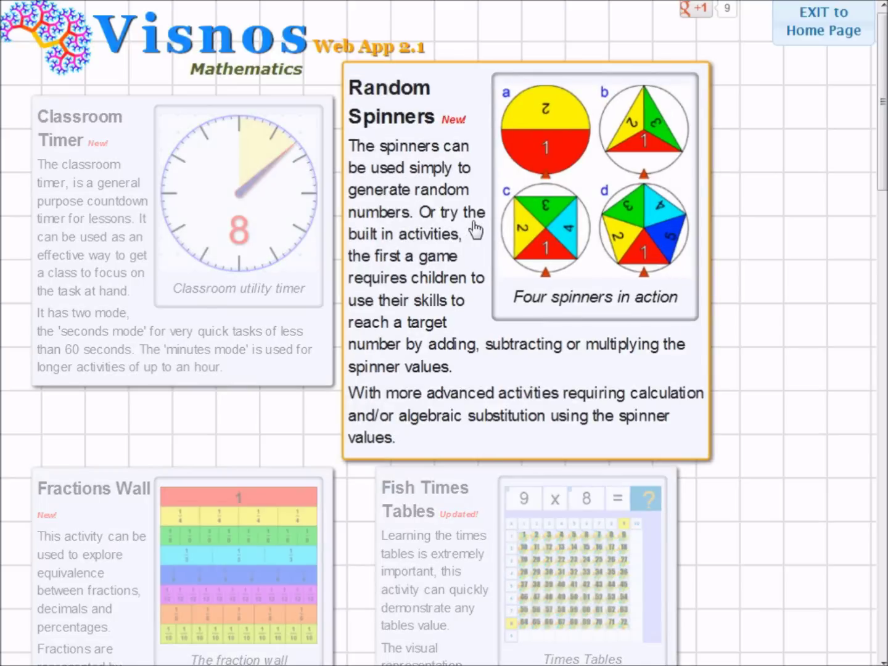
# - Launch the Random Spinners activity from the Visnos Mathematics home page
pyautogui.click(474, 230)
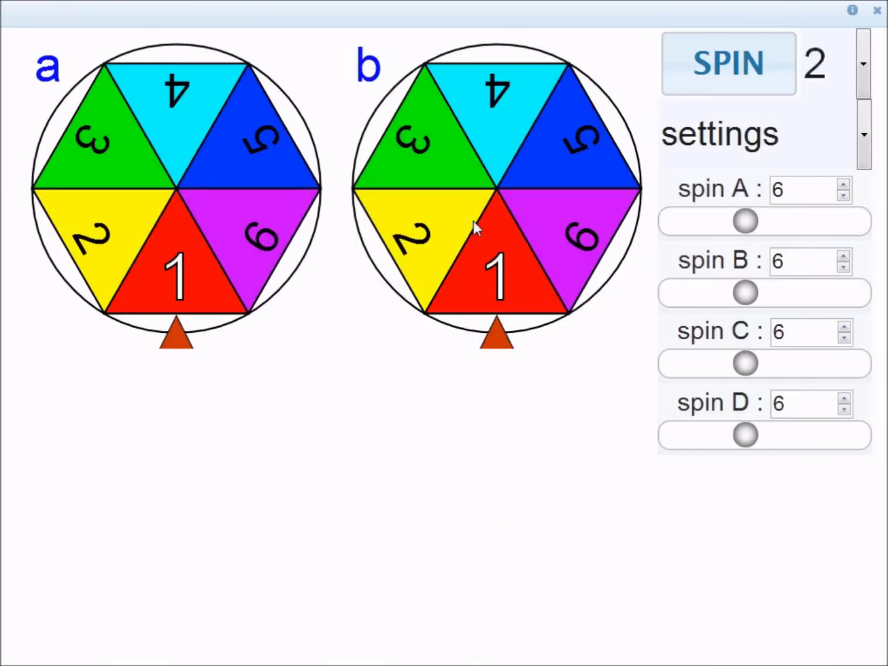
# - Raise spinners a and b to 12 sections each and set the spinner count to 4
pyautogui.click(782, 139)
pyautogui.click(782, 140)
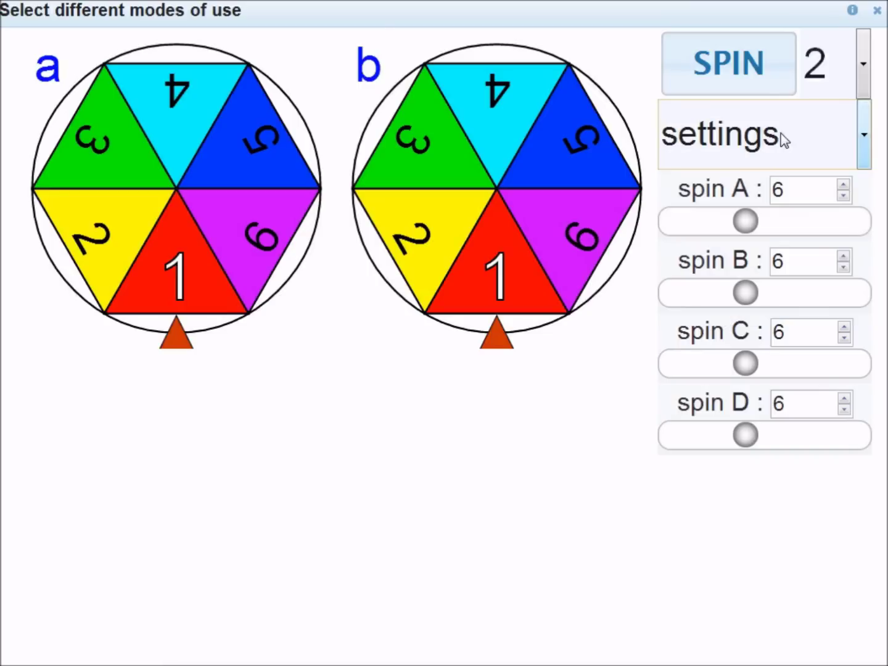
pyautogui.moveTo(746, 224); pyautogui.dragTo(882, 224)
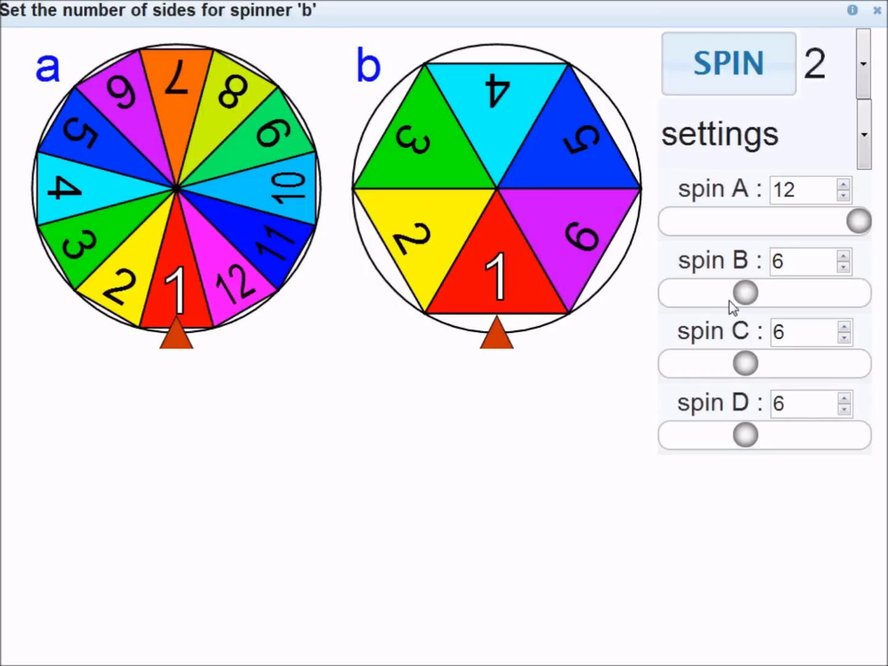
pyautogui.moveTo(755, 296); pyautogui.dragTo(873, 292)
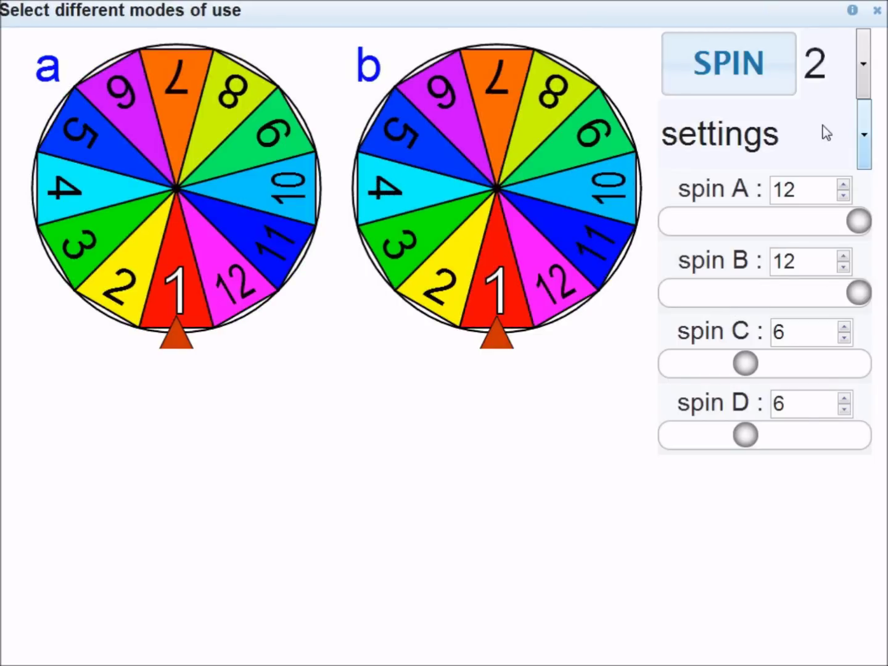
pyautogui.click(864, 68)
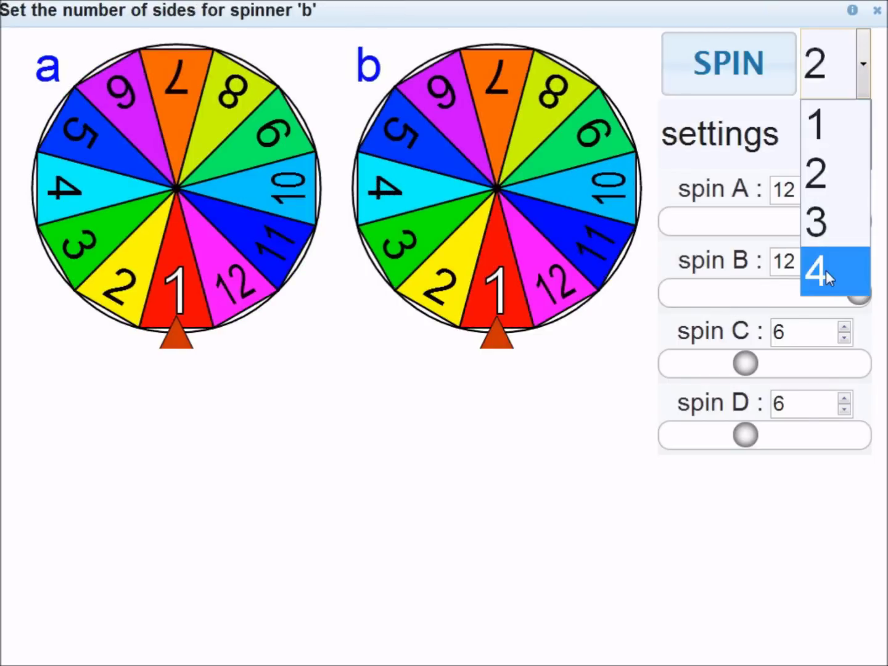
pyautogui.click(826, 270)
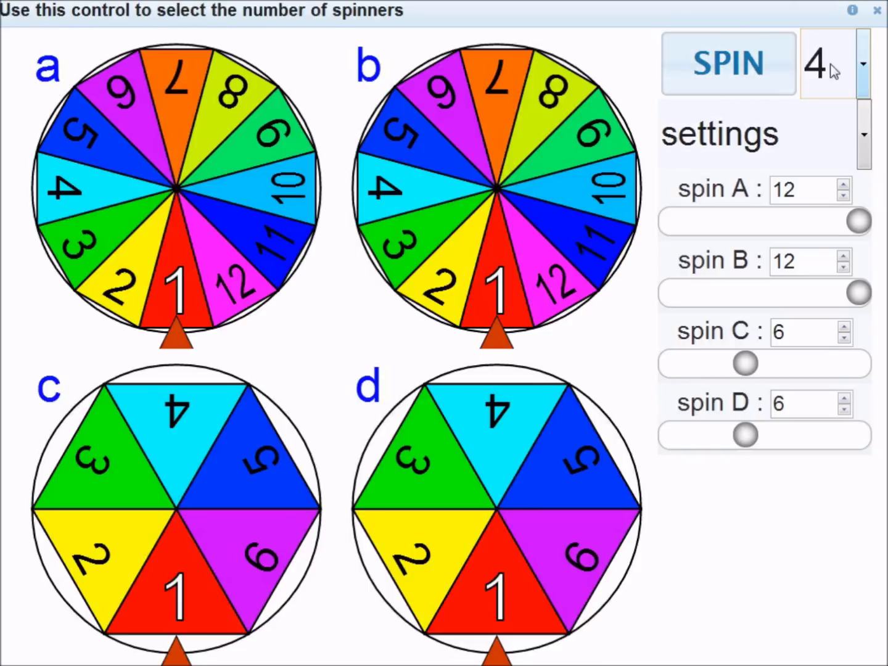
# - Read the activity information help, noting where settings mode is chosen, then close it
pyautogui.click(854, 16)
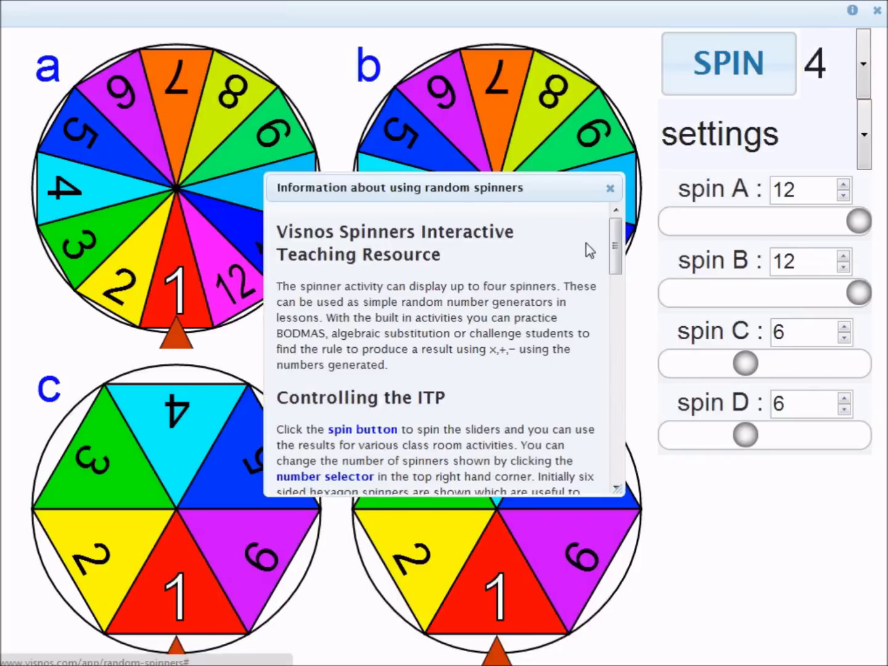
pyautogui.moveTo(617, 246); pyautogui.dragTo(618, 270)
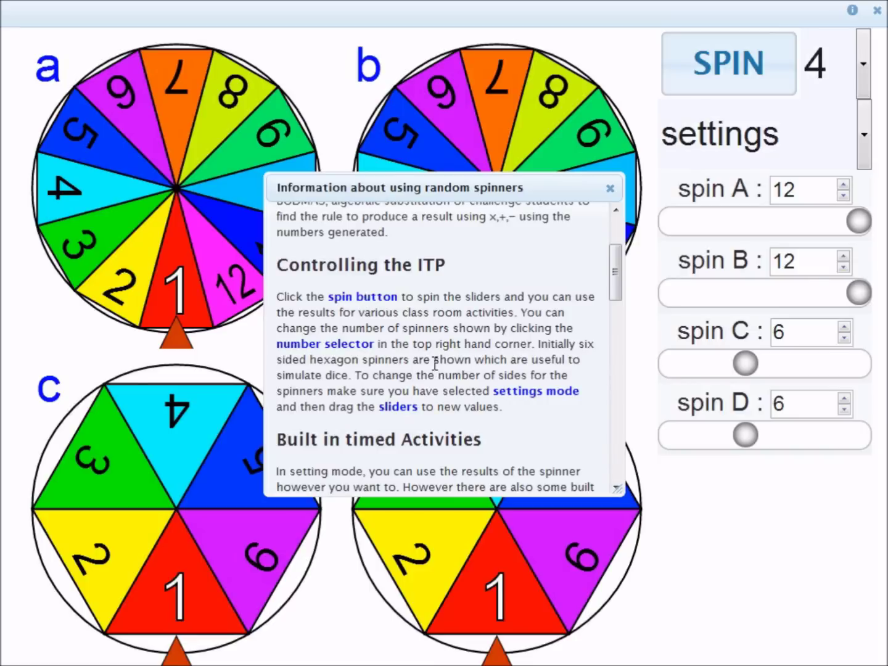
pyautogui.click(539, 394)
pyautogui.click(610, 189)
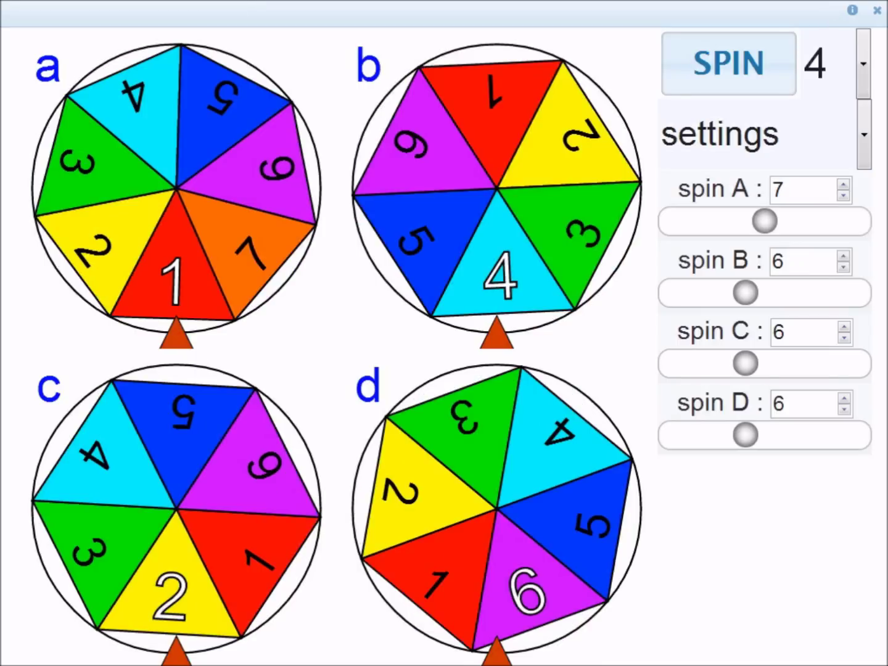
# - Put spinner a back to 6 sections so all four spinners show 1–6
pyautogui.click(864, 71)
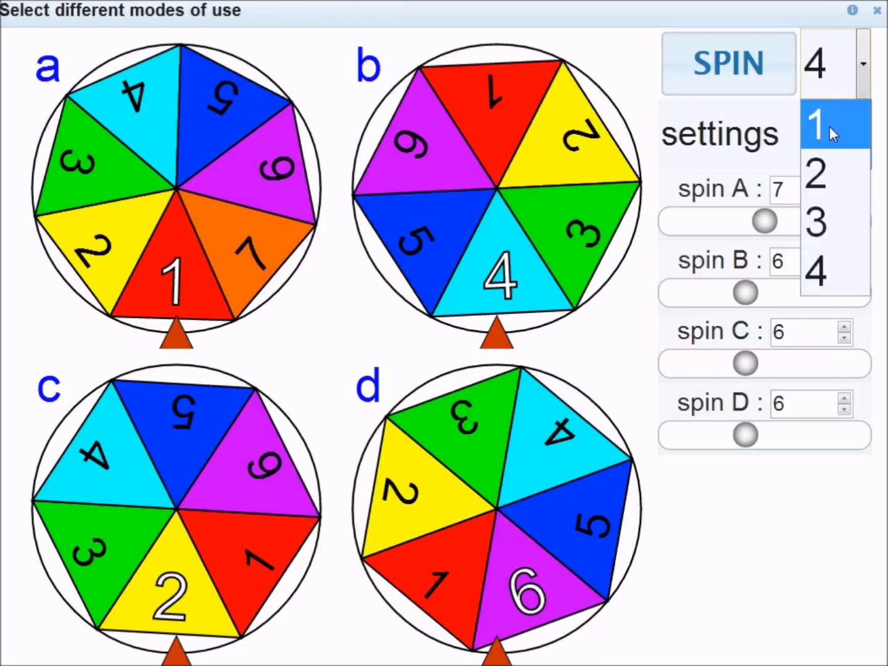
pyautogui.click(834, 133)
pyautogui.moveTo(764, 219); pyautogui.dragTo(707, 222)
pyautogui.click(749, 225)
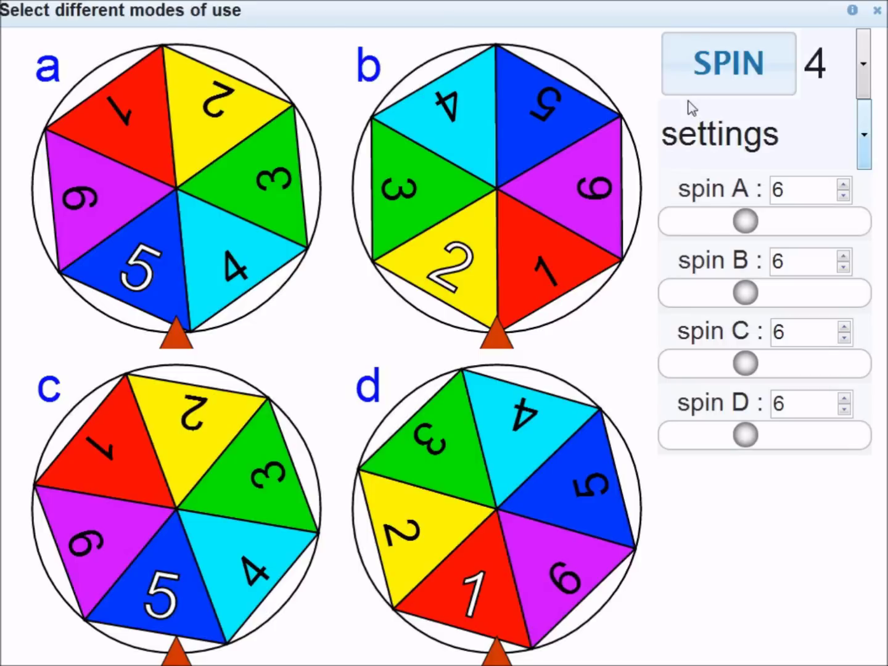
pyautogui.click(706, 148)
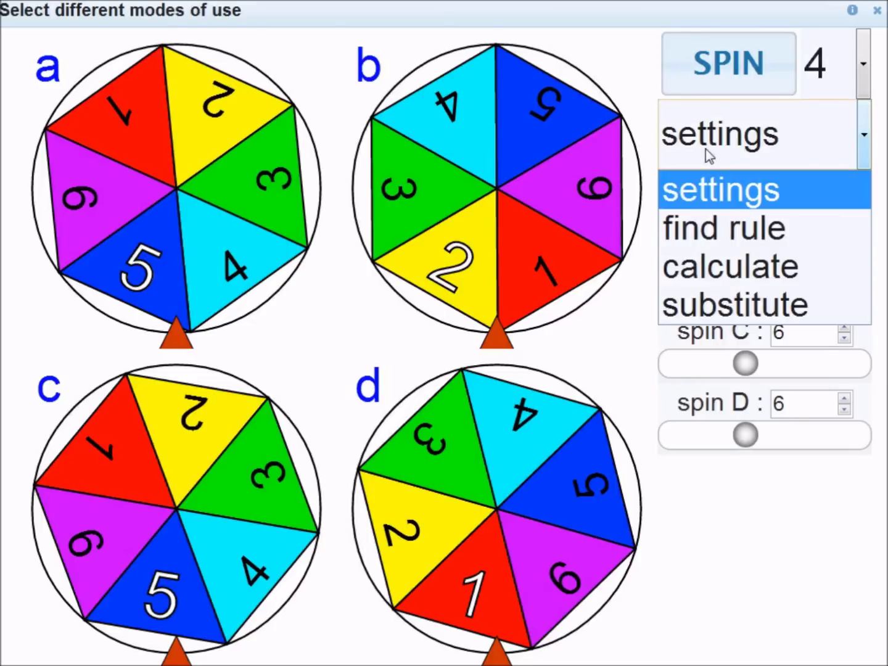
# - Play a 30-second find rule round, landing 2, 5, 4, 3 for 62, and reveal the expression
pyautogui.click(734, 227)
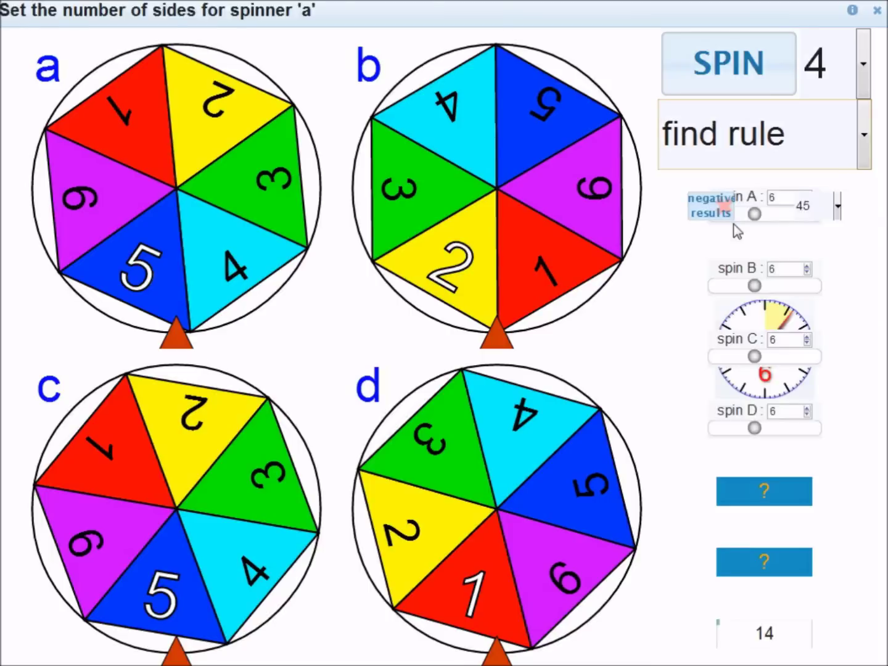
pyautogui.click(813, 208)
pyautogui.click(811, 302)
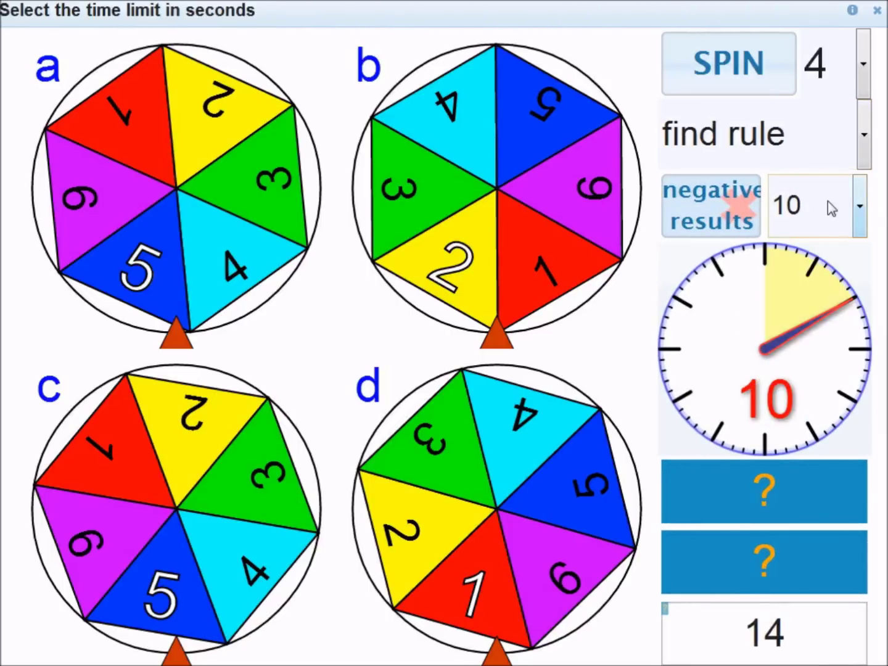
pyautogui.click(827, 201)
pyautogui.click(806, 341)
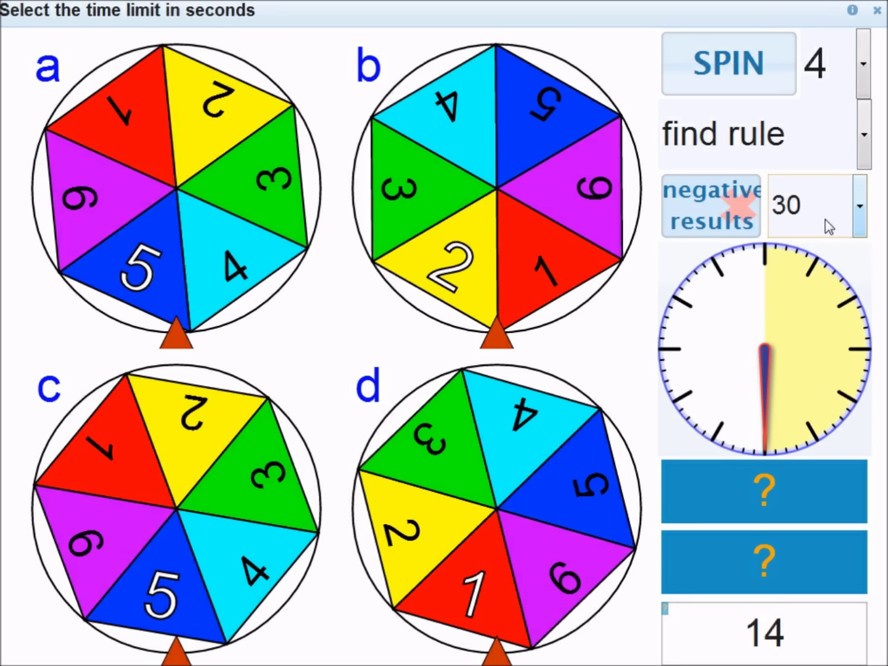
pyautogui.click(731, 68)
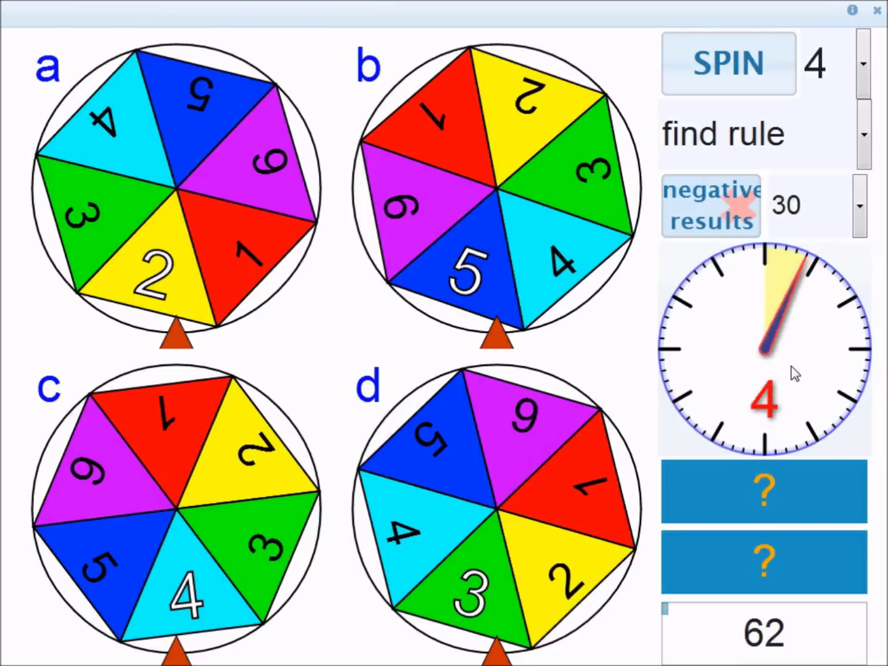
pyautogui.click(773, 564)
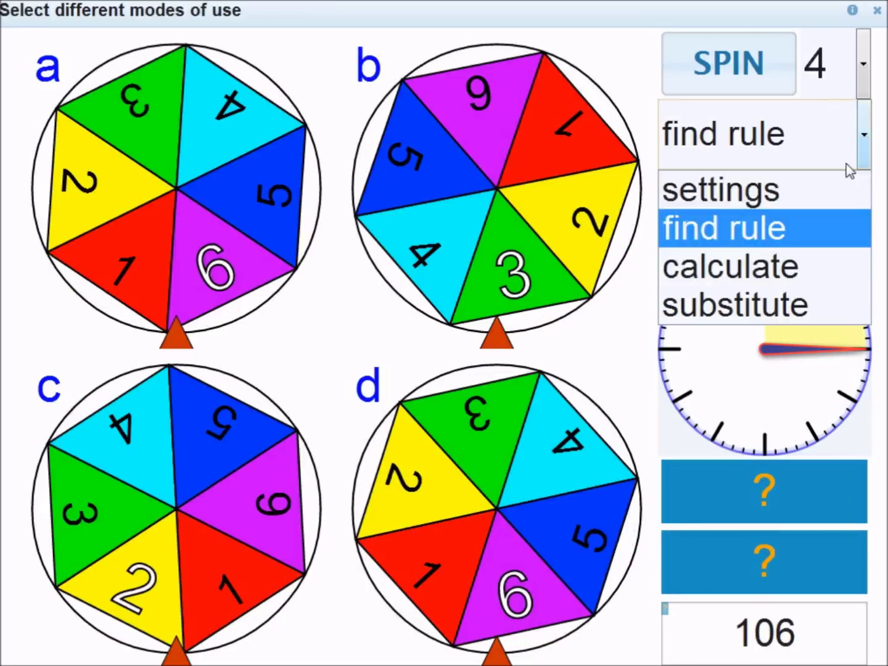
# - Switch to calculate with a 30-second limit, spin, and reveal the value 25
pyautogui.click(864, 138)
pyautogui.click(743, 263)
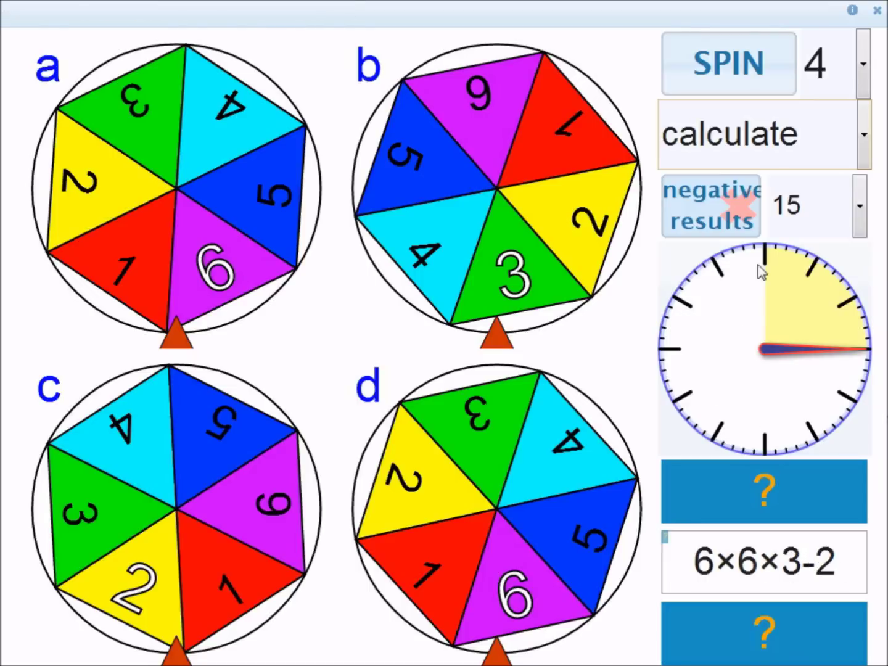
pyautogui.click(845, 224)
pyautogui.click(793, 344)
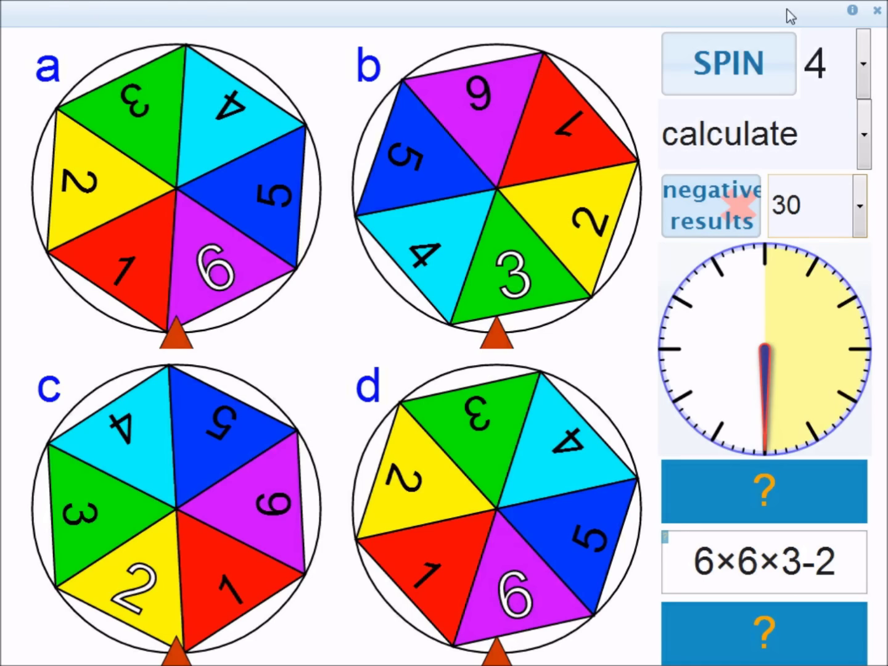
pyautogui.click(734, 70)
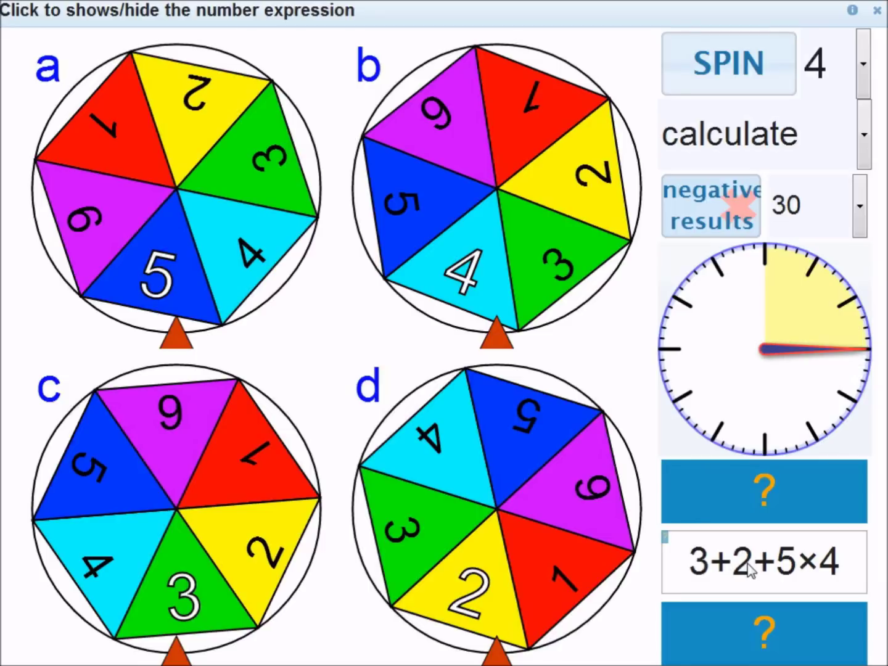
pyautogui.click(772, 630)
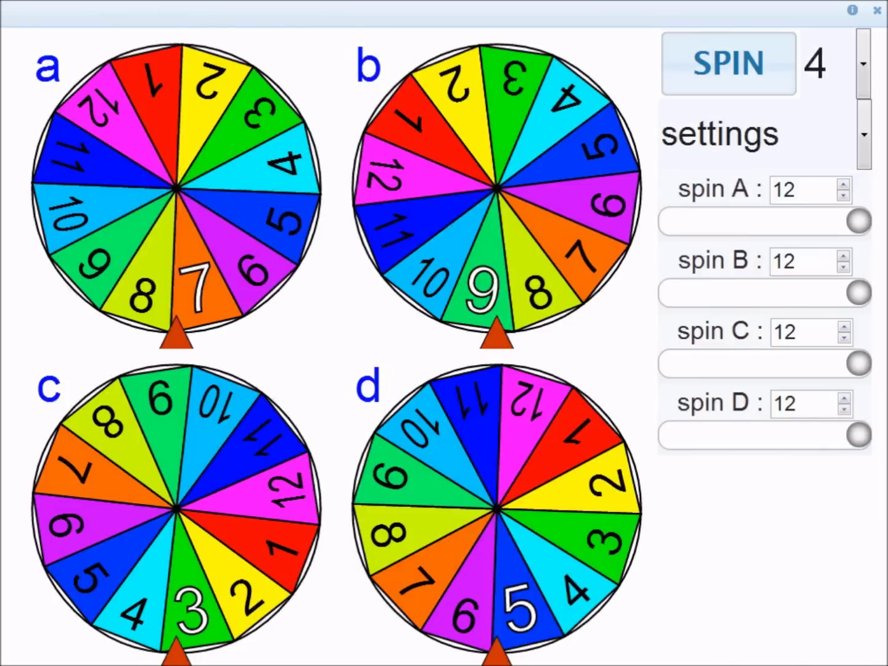
# - Choose substitute from the activity mode list
pyautogui.click(864, 135)
pyautogui.click(762, 313)
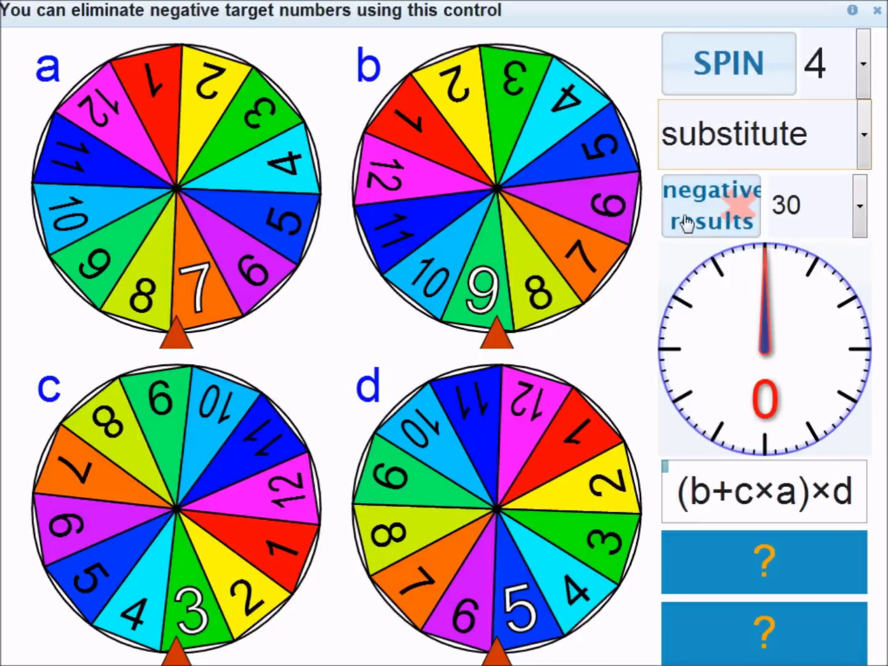
# - Enable negative results, spin to 6, 3, 2, 5, and reveal 3-(6-2)-5 = -6
pyautogui.click(741, 215)
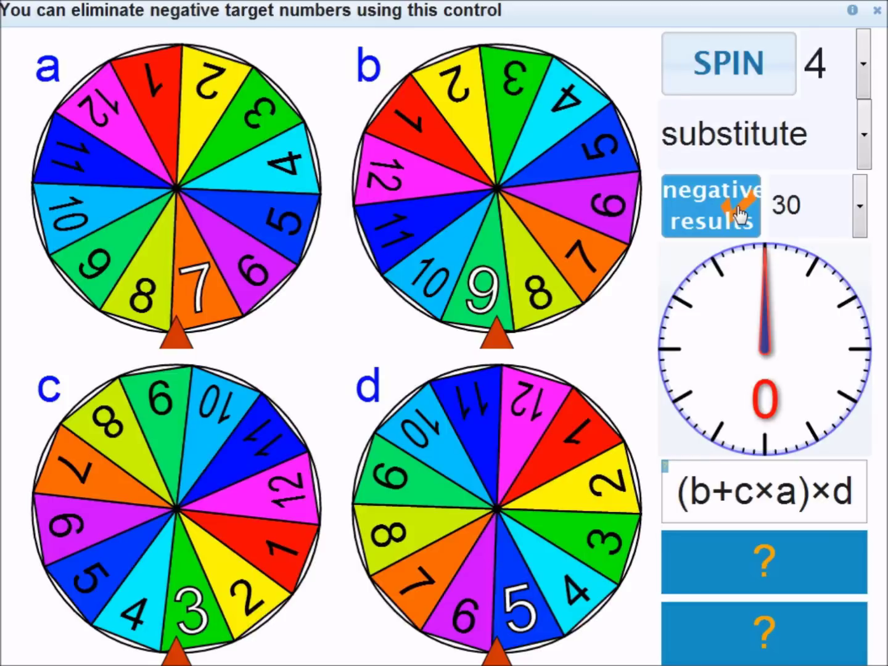
pyautogui.click(721, 64)
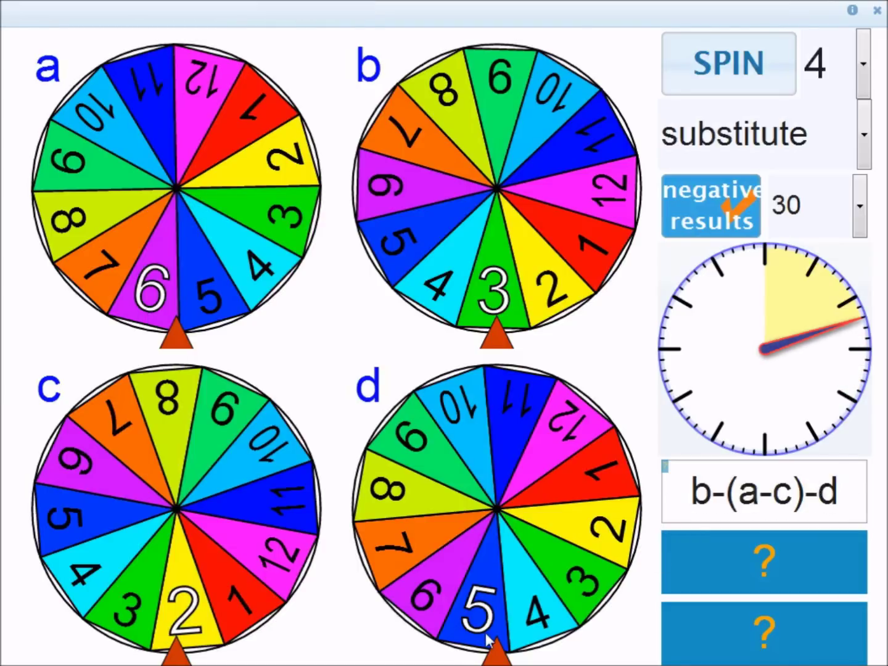
pyautogui.click(771, 562)
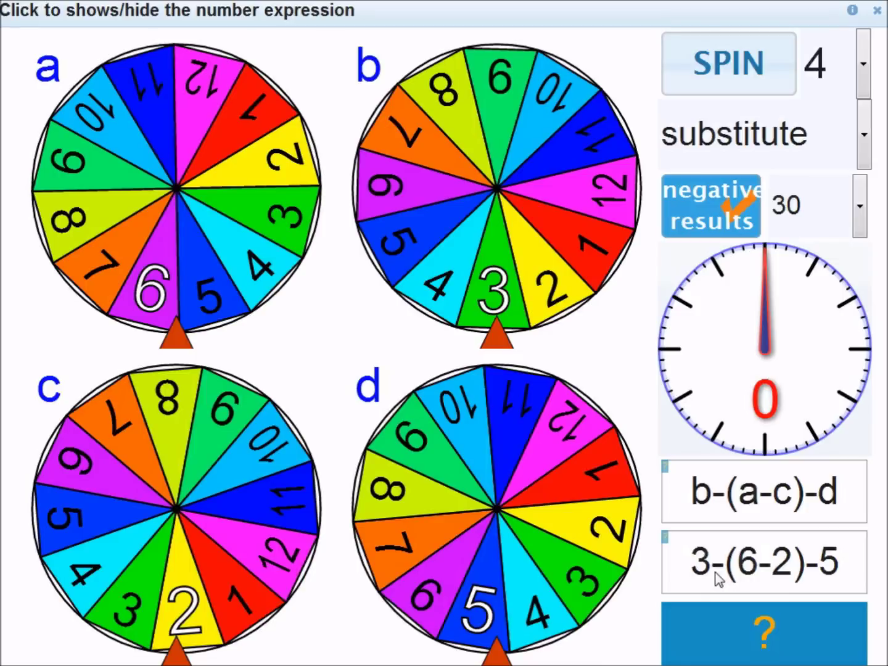
pyautogui.click(758, 646)
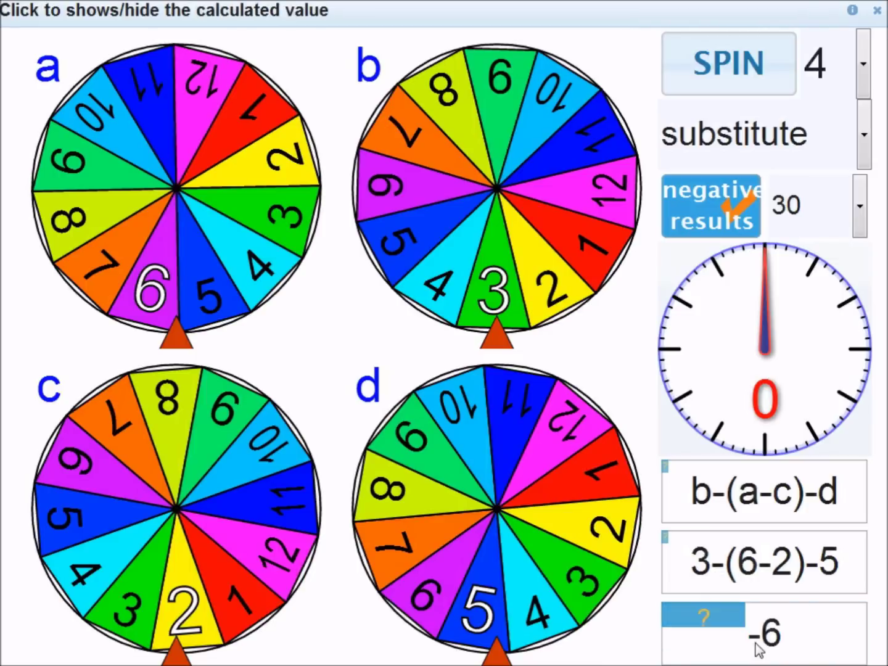